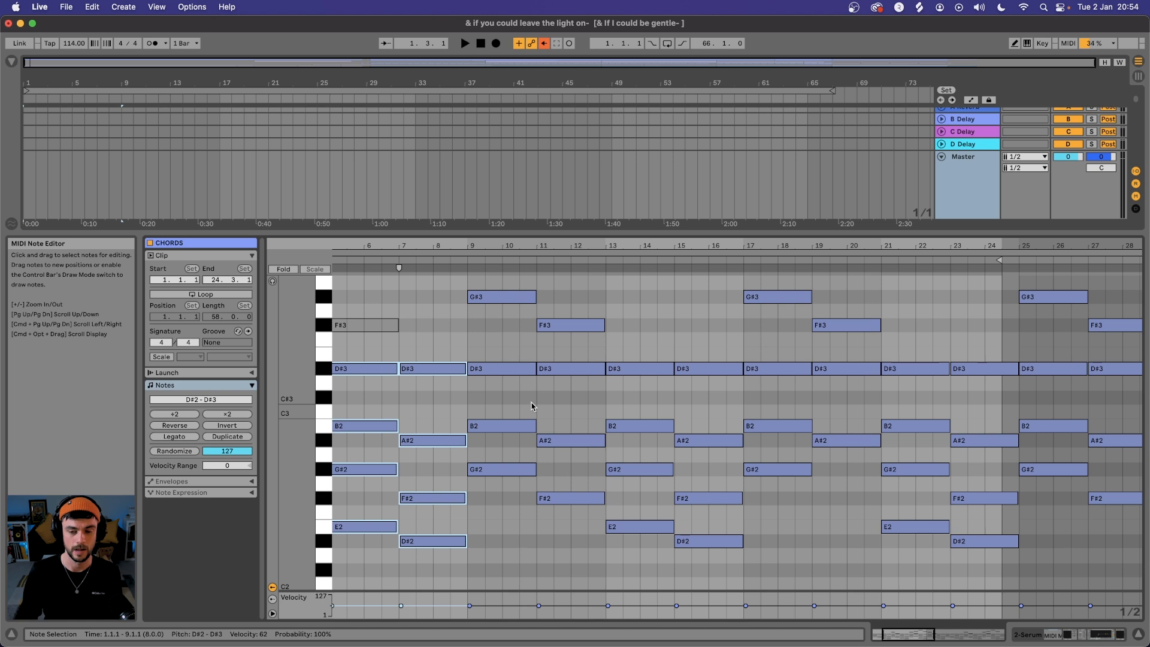
Step: Examine the chord voicings in the CHORDS clip and select the D#2 to D#3 notes of bars 9 to 16
{"action": "scroll", "coordinate": [487, 356], "scroll_direction": "up", "scroll_amount": 5}
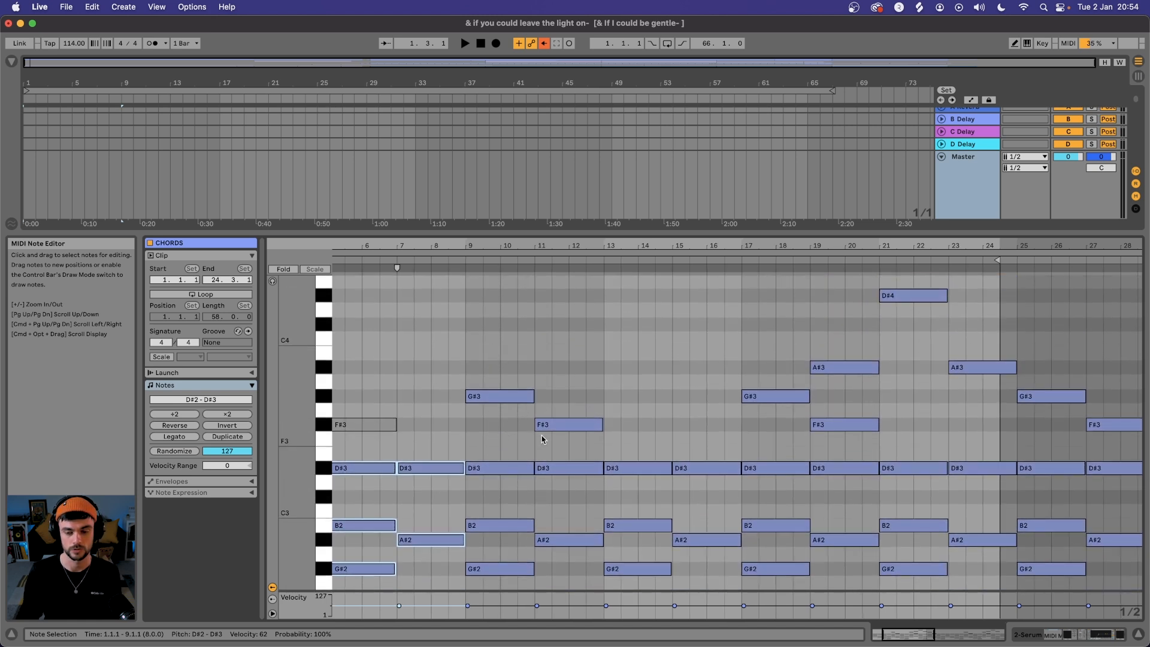
{"action": "scroll", "coordinate": [537, 454], "scroll_direction": "down", "scroll_amount": 5}
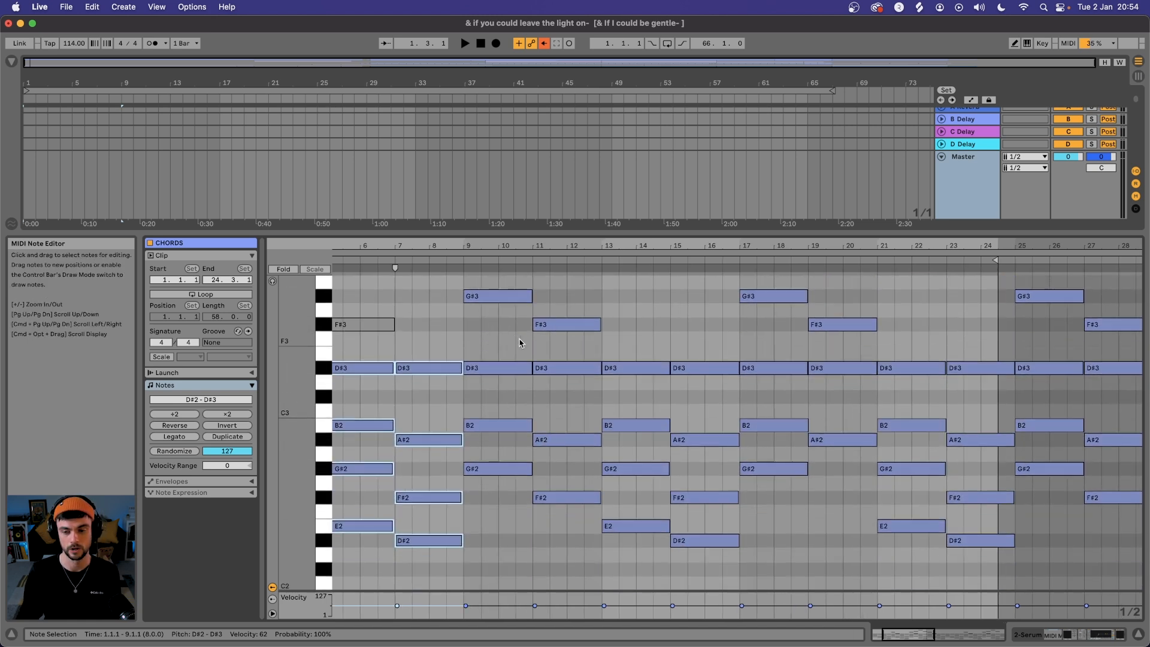
{"action": "scroll", "coordinate": [471, 415], "scroll_direction": "left", "scroll_amount": 6}
{"action": "scroll", "coordinate": [557, 393], "scroll_direction": "right", "scroll_amount": 6}
{"action": "scroll", "coordinate": [556, 395], "scroll_direction": "left", "scroll_amount": 6}
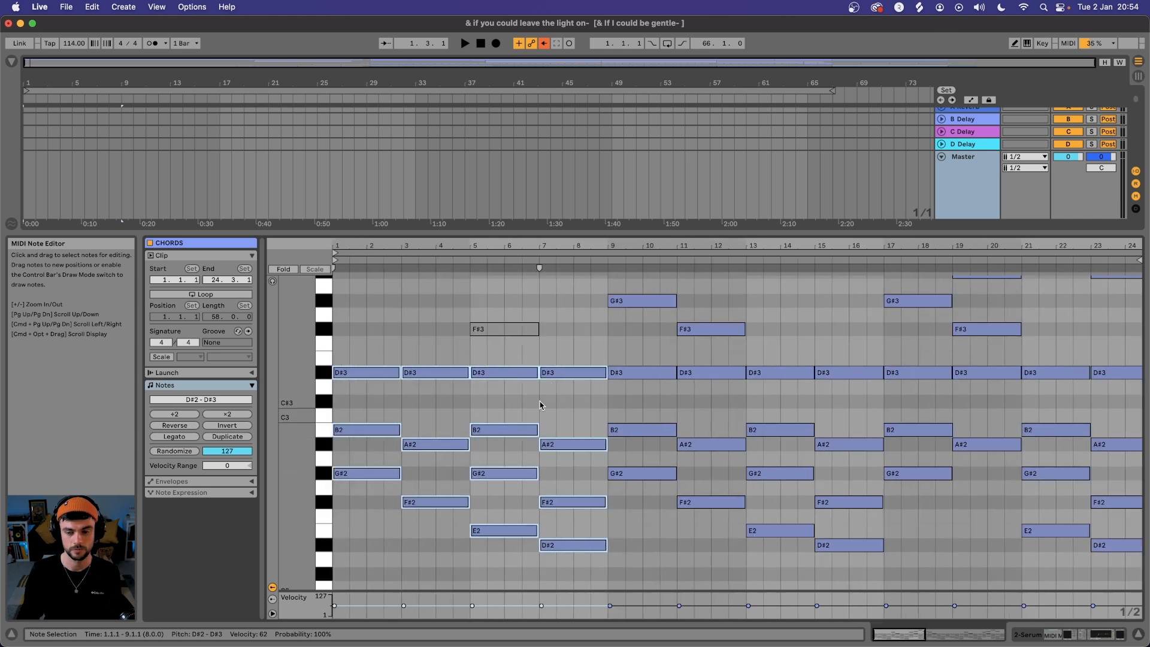
{"action": "scroll", "coordinate": [641, 485], "scroll_direction": "right", "scroll_amount": 7}
{"action": "left_click_drag", "start_coordinate": [489, 354], "coordinate": [693, 580]}
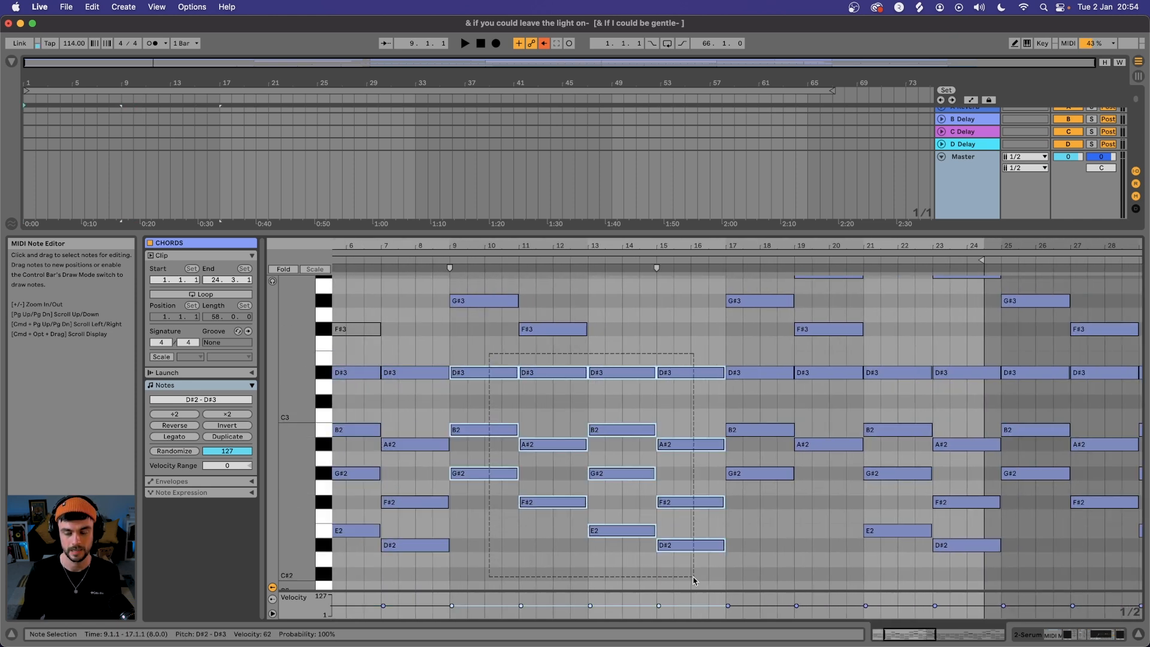
Step: Inspect the upper melody notes above the D#3 line in the CHORDS clip, from bar 9 to bar 24
{"action": "left_click", "coordinate": [479, 301]}
{"action": "left_click", "coordinate": [553, 330]}
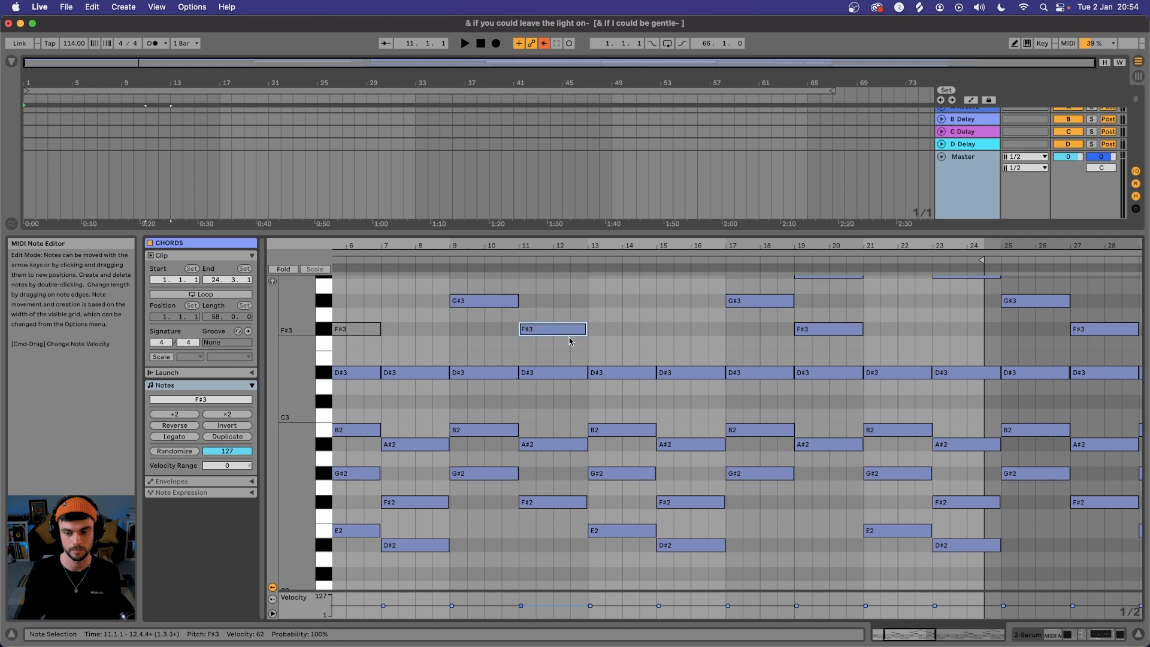
{"action": "left_click", "coordinate": [692, 443]}
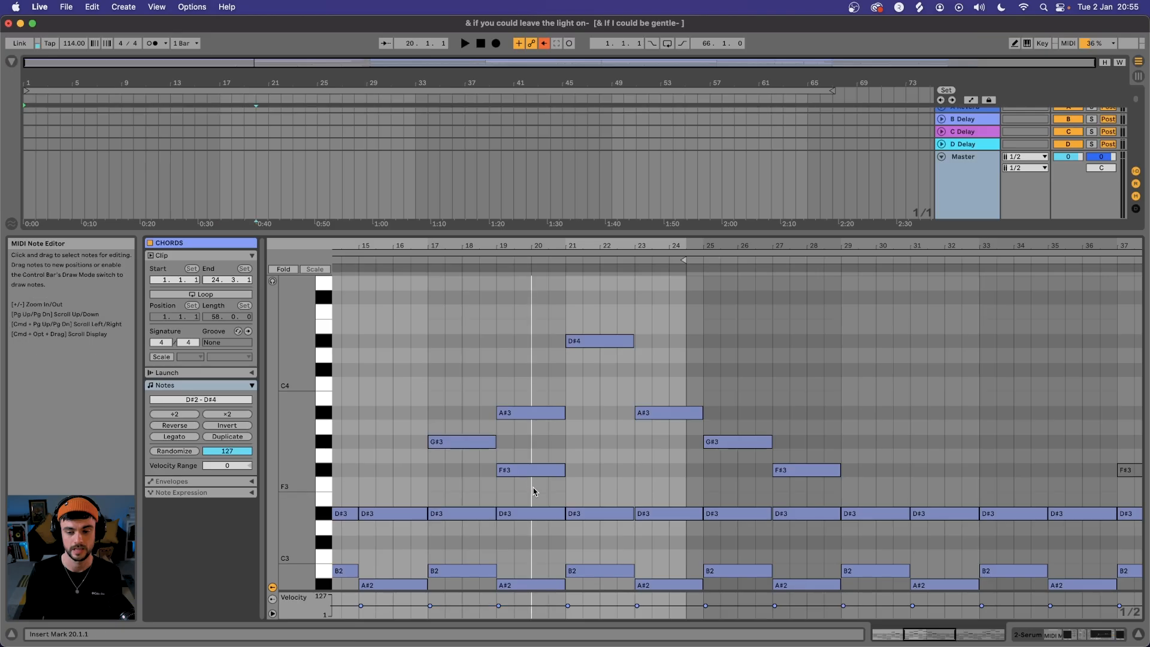
{"action": "left_click", "coordinate": [533, 413]}
{"action": "left_click", "coordinate": [601, 454]}
{"action": "left_click", "coordinate": [601, 341]}
{"action": "left_click", "coordinate": [679, 413]}
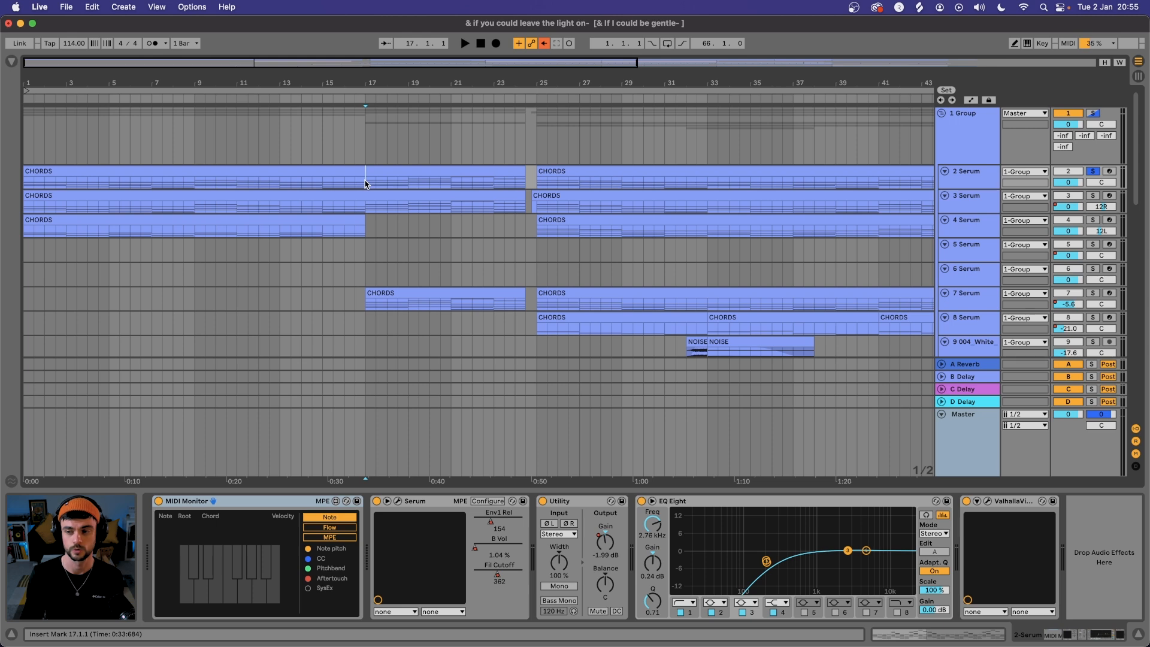
Step: Audition the CHORDS layers on the 2, 3 and 4 Serum tracks from bar 33, one soloed layer at a time
{"action": "left_click", "coordinate": [707, 178]}
{"action": "key", "text": "space"}
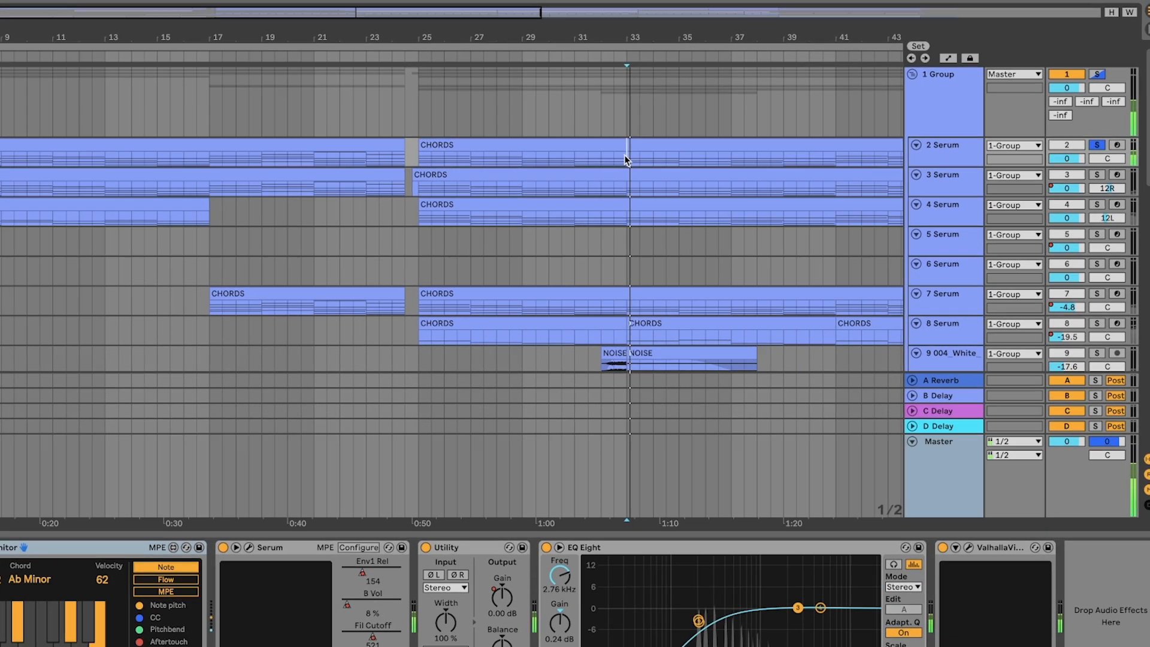
{"action": "left_click", "coordinate": [341, 113]}
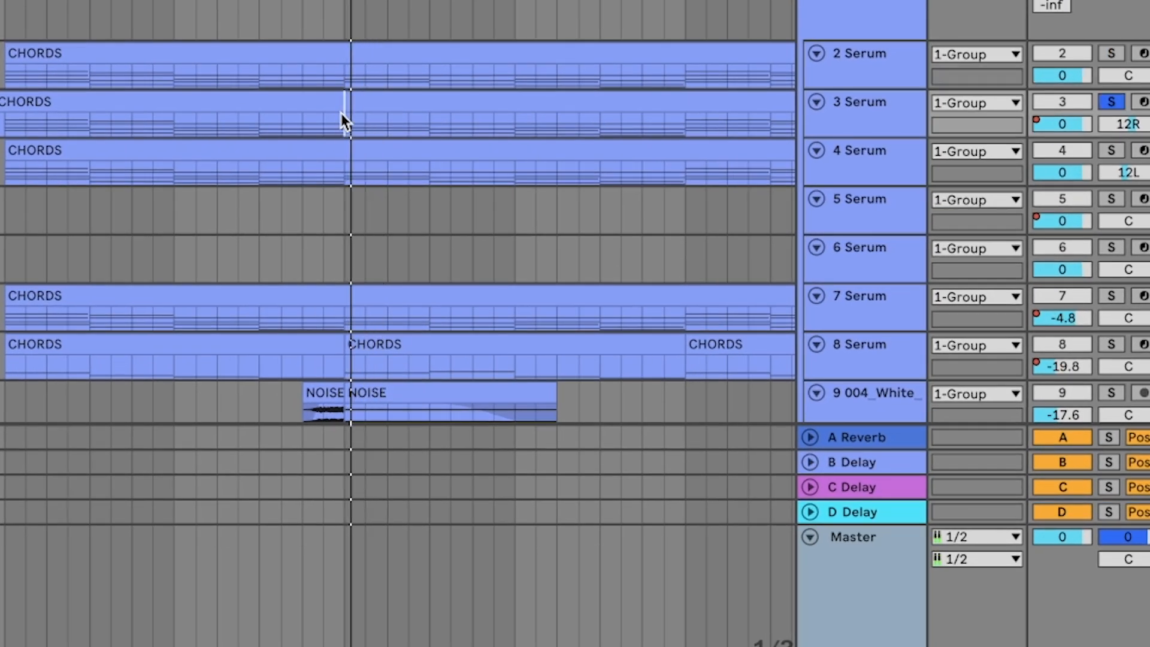
{"action": "left_click", "coordinate": [341, 174]}
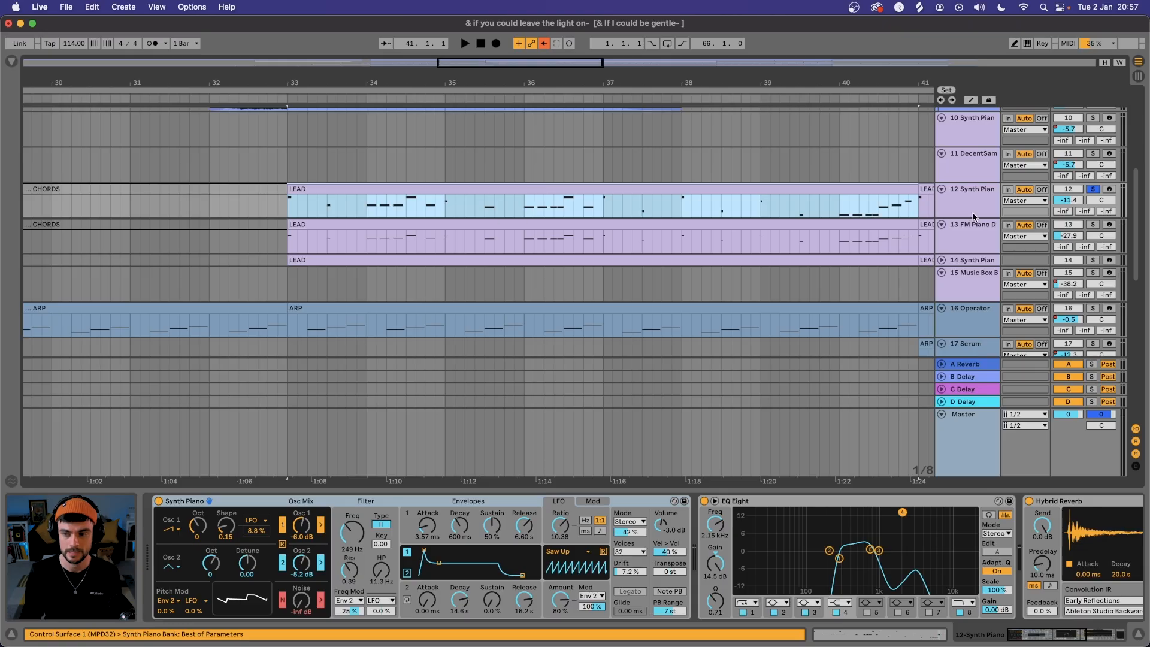
Step: Review the device chain on the 12 Synth Piano lead track from the synth through EQ Eight to Hybrid Reverb
{"action": "left_click", "coordinate": [646, 207]}
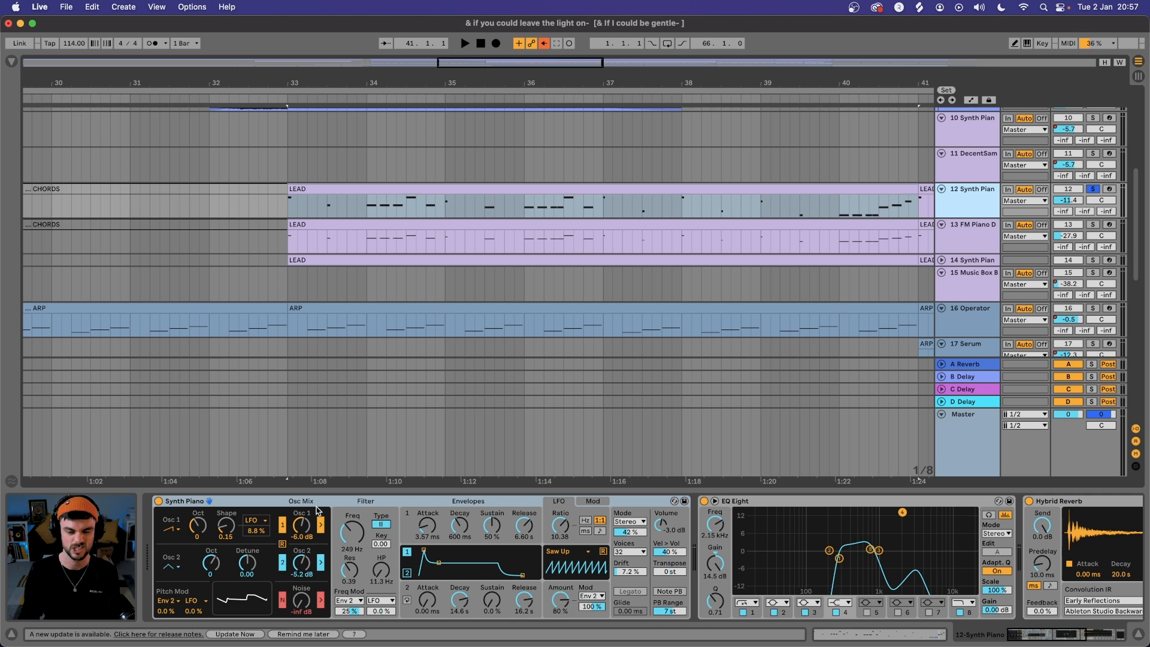
{"action": "scroll", "coordinate": [322, 504], "scroll_direction": "right", "scroll_amount": 5}
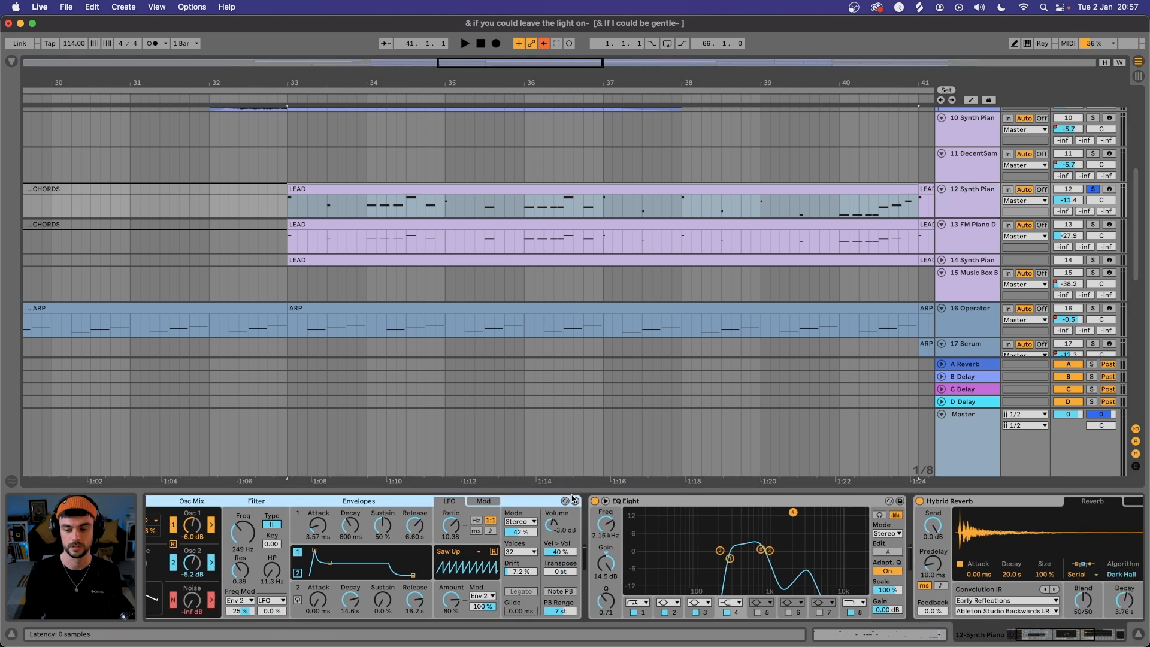
{"action": "scroll", "coordinate": [634, 498], "scroll_direction": "right", "scroll_amount": 5}
{"action": "left_click", "coordinate": [633, 500]}
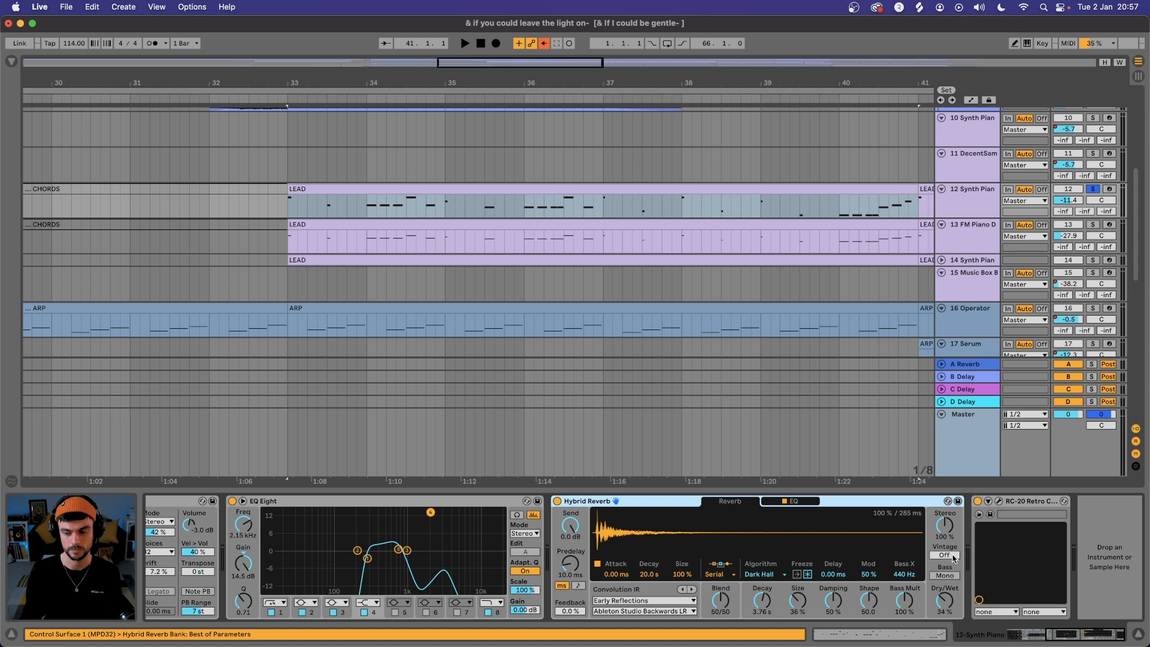
{"action": "key", "text": "space"}
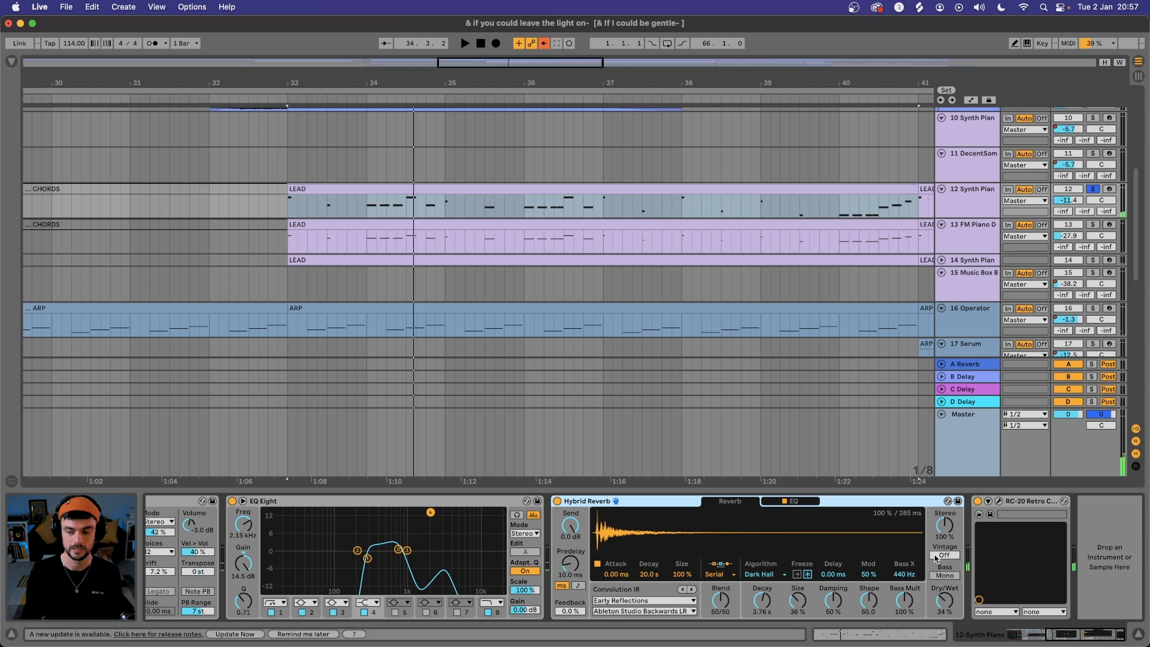
Step: Check the RC-20 Retro Color settings on the lead, close the plugin window and play the lead from bar 33
{"action": "left_click", "coordinate": [999, 504]}
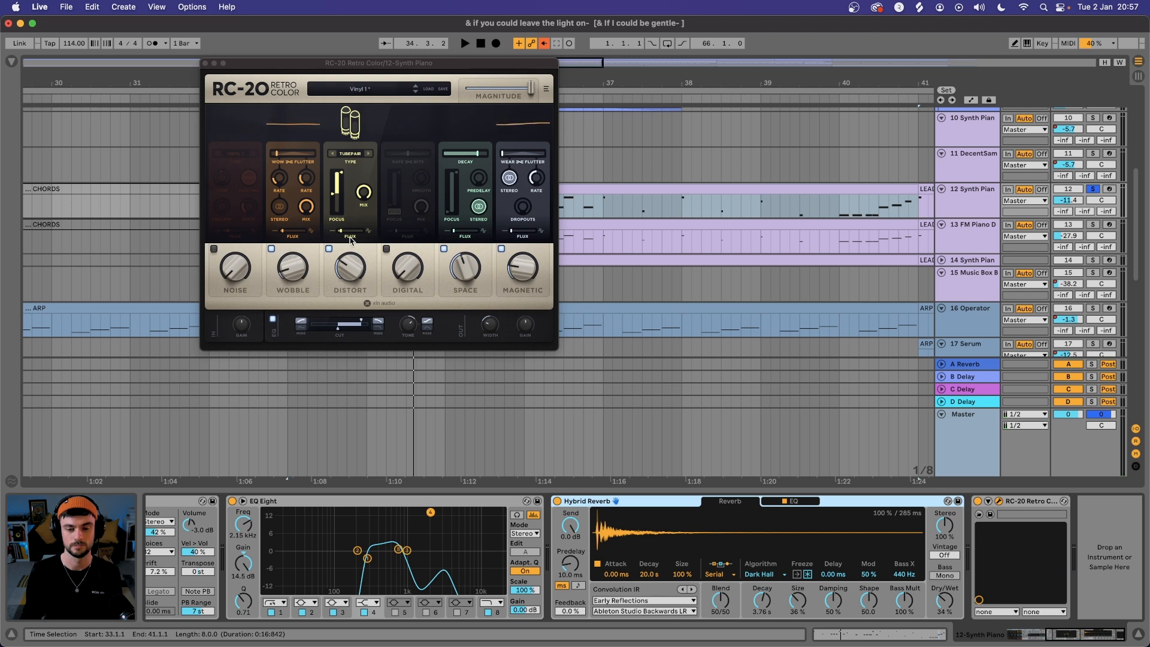
{"action": "left_click", "coordinate": [205, 63]}
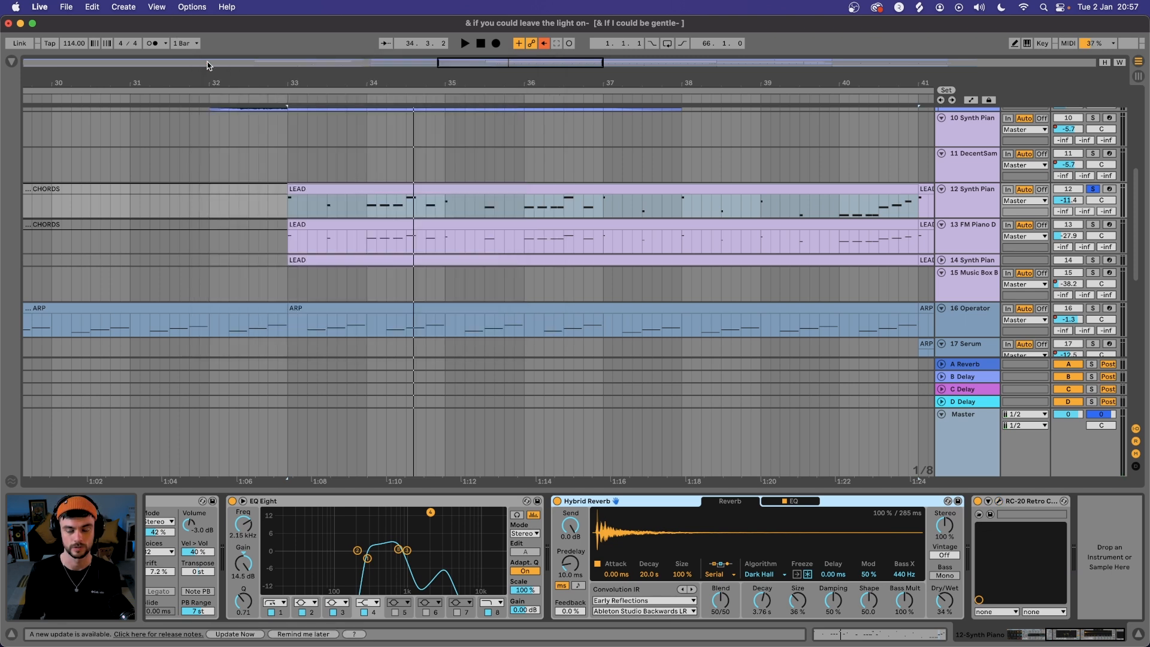
{"action": "key", "text": "space"}
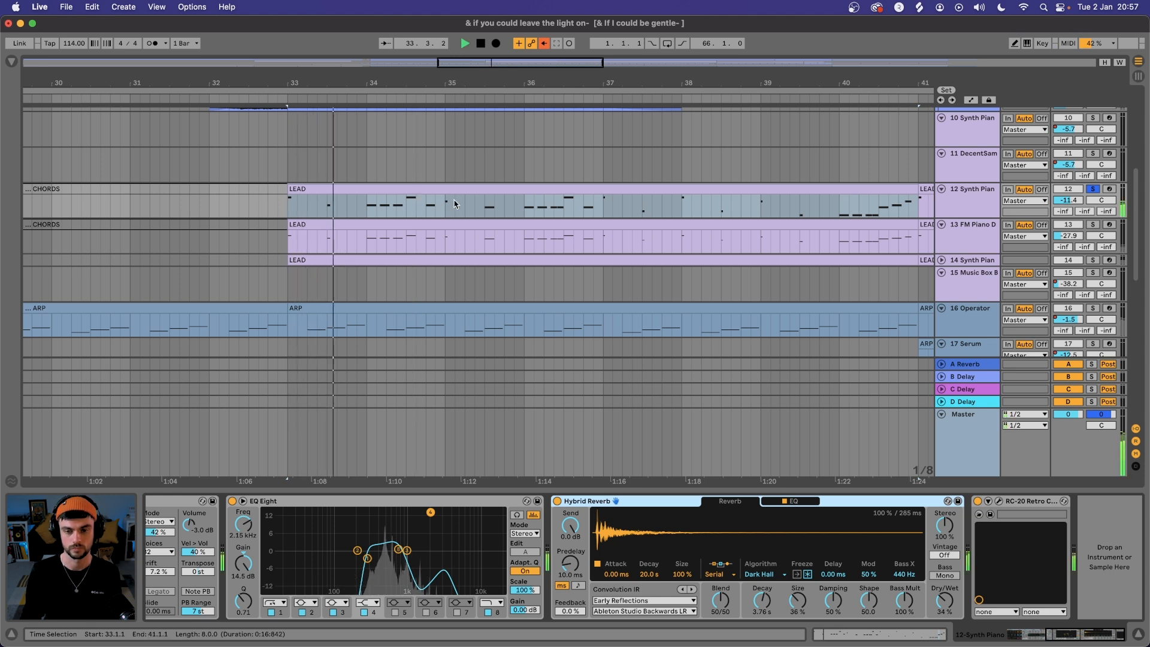
Step: Open the LEAD clip in the MIDI note editor and examine its C#4 and D#4 notes
{"action": "double_click", "coordinate": [412, 244]}
{"action": "scroll", "coordinate": [600, 391], "scroll_direction": "up", "scroll_amount": 2}
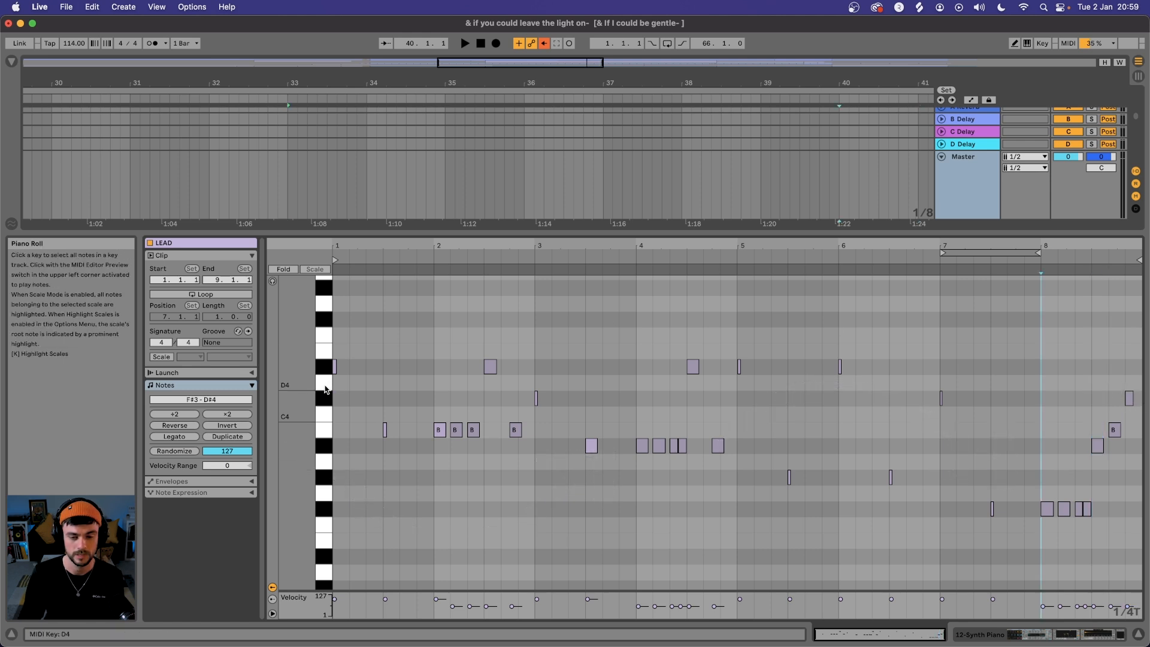
{"action": "left_click", "coordinate": [325, 397]}
{"action": "left_click_drag", "start_coordinate": [362, 365], "coordinate": [324, 366]}
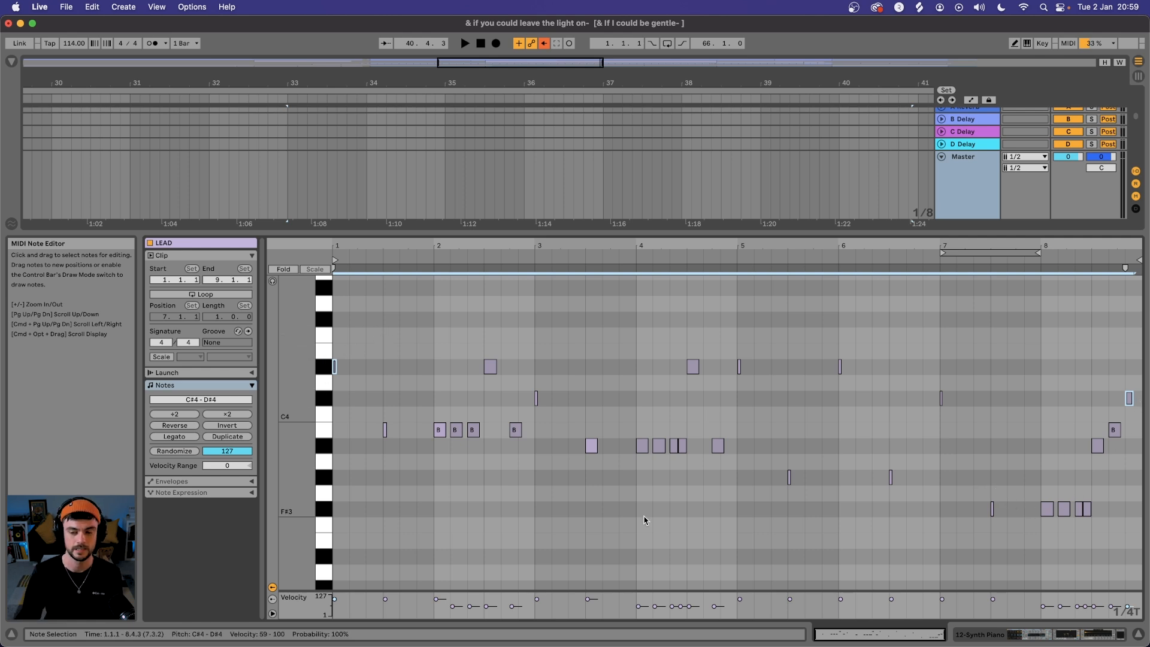
{"action": "left_click", "coordinate": [535, 467]}
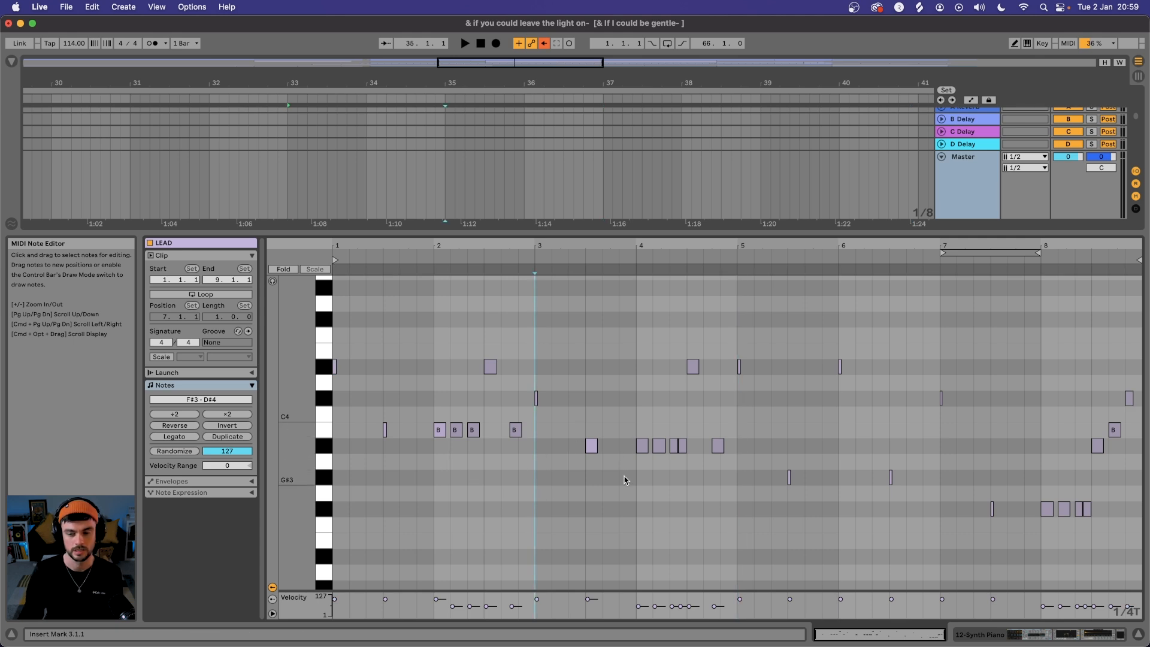
Step: Compare the LEAD phrase in bars 1 to 4 with the sparser notes from bar 5, and play the passage
{"action": "left_click_drag", "start_coordinate": [724, 480], "coordinate": [334, 275]}
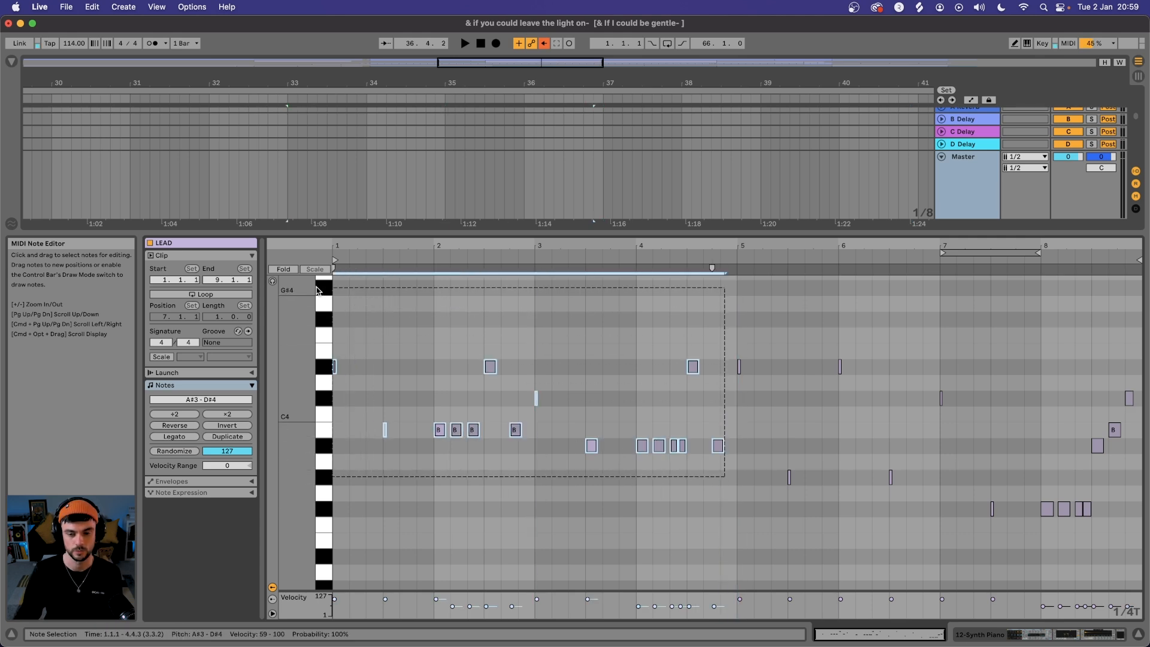
{"action": "left_click_drag", "start_coordinate": [737, 328], "coordinate": [1005, 542]}
{"action": "left_click", "coordinate": [736, 258]}
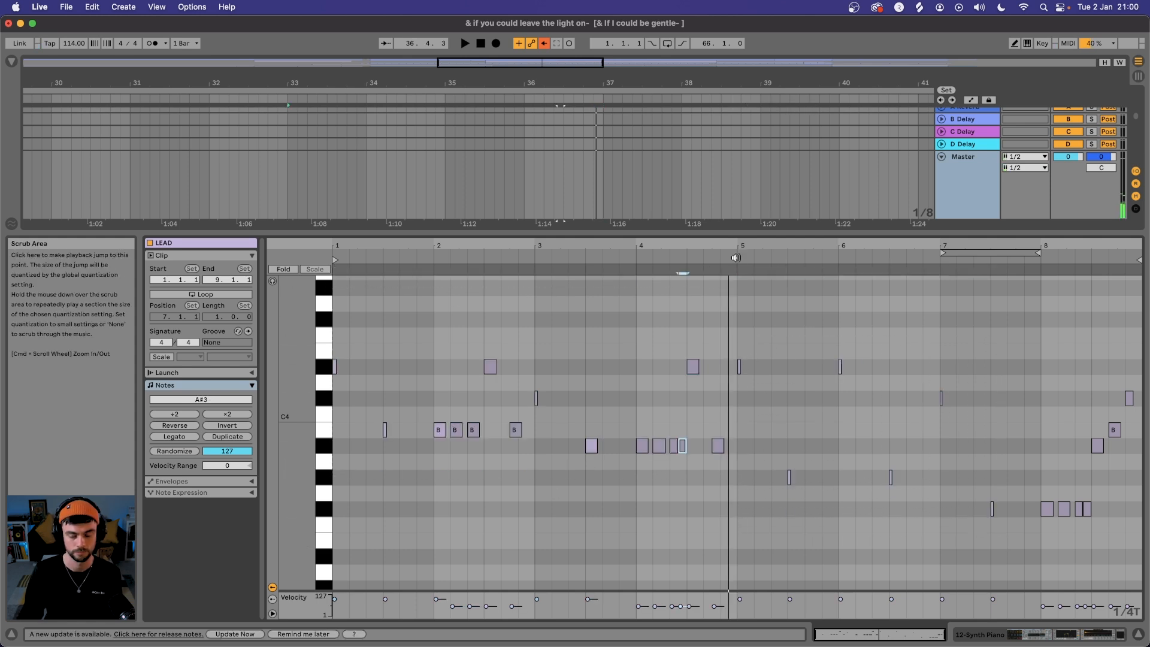
{"action": "key", "text": "space"}
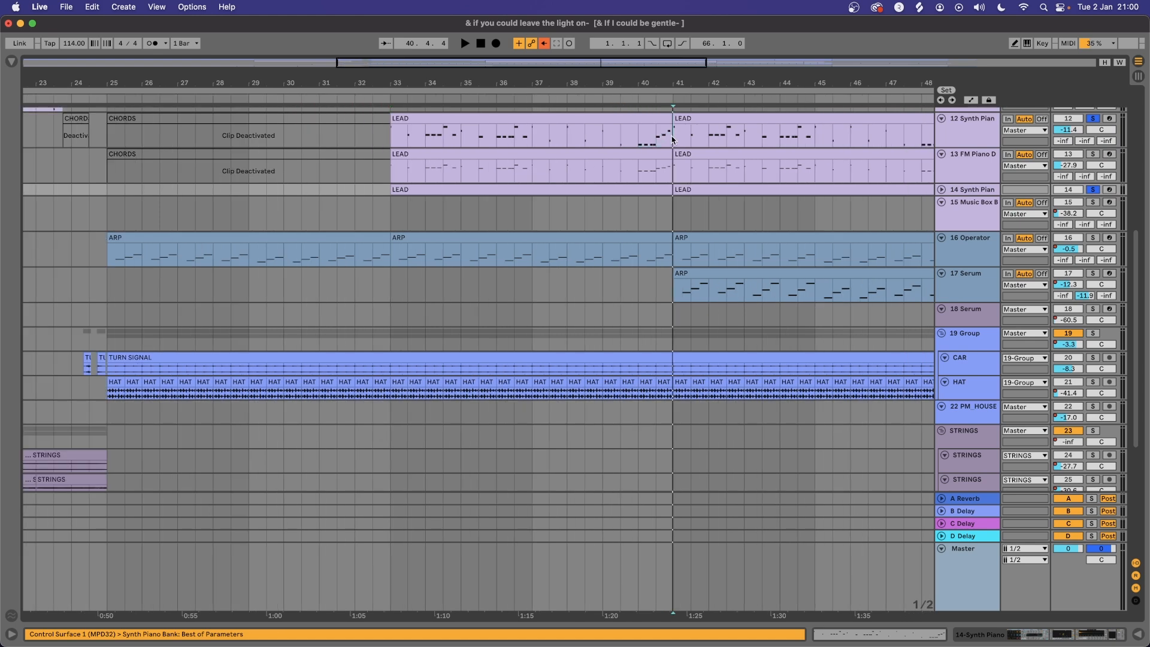
Step: Play the soloed synth piano leads from bar 41 and inspect the Music Box track's LEAD clip at bar 49
{"action": "left_click", "coordinate": [673, 140]}
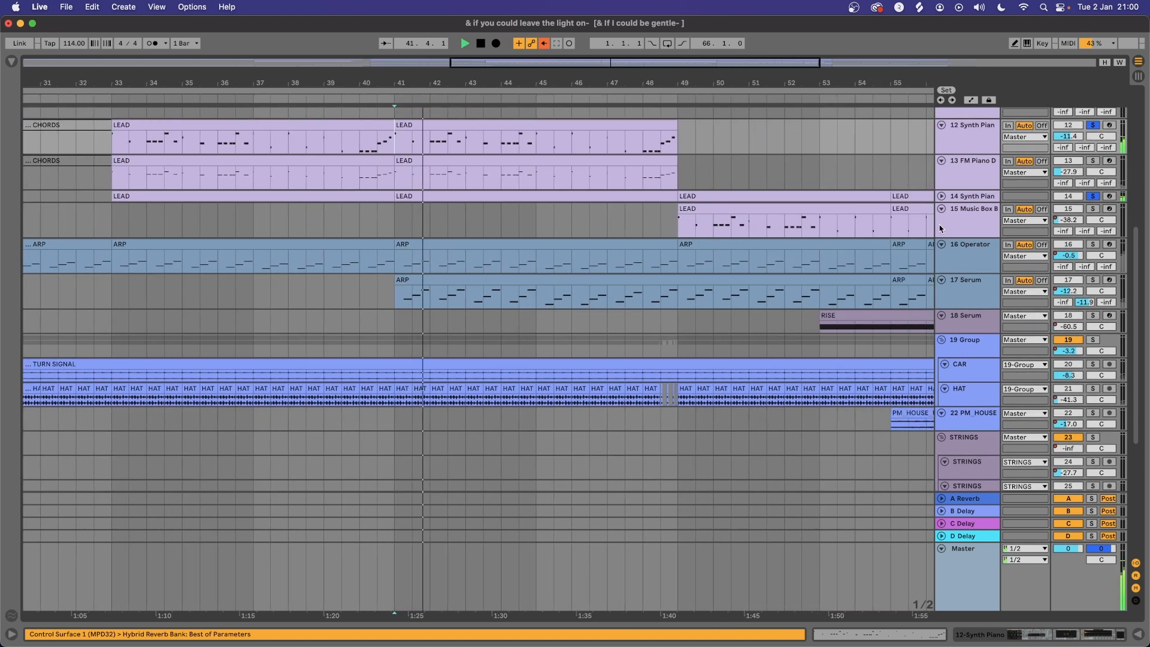
{"action": "left_click", "coordinate": [971, 225]}
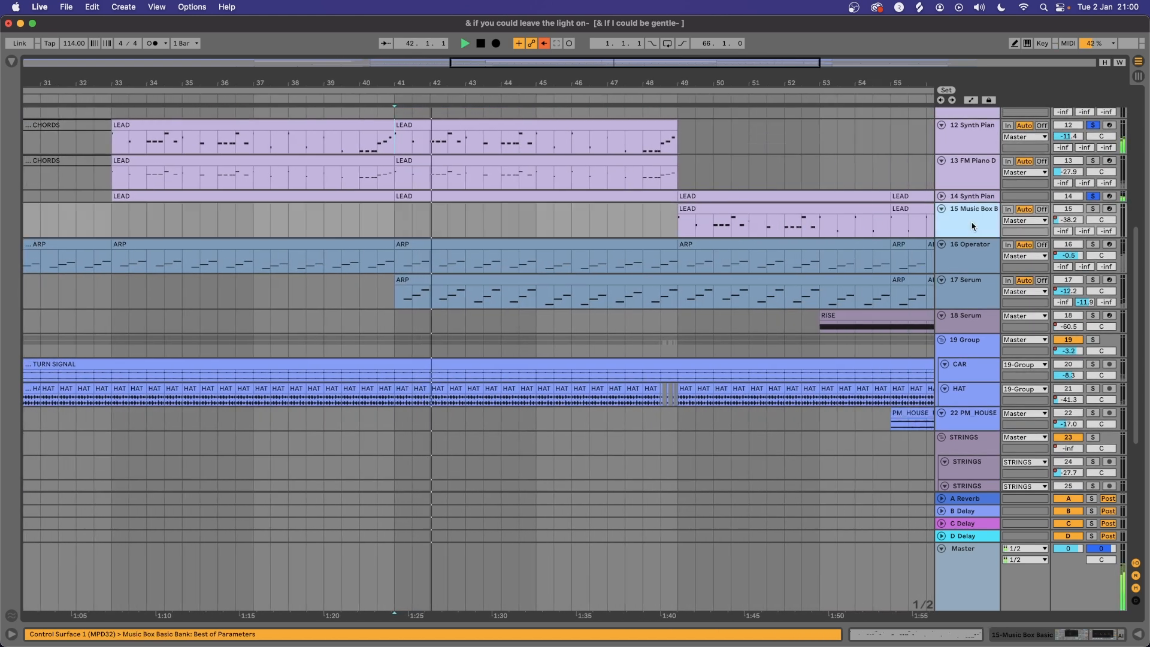
{"action": "left_click", "coordinate": [693, 208]}
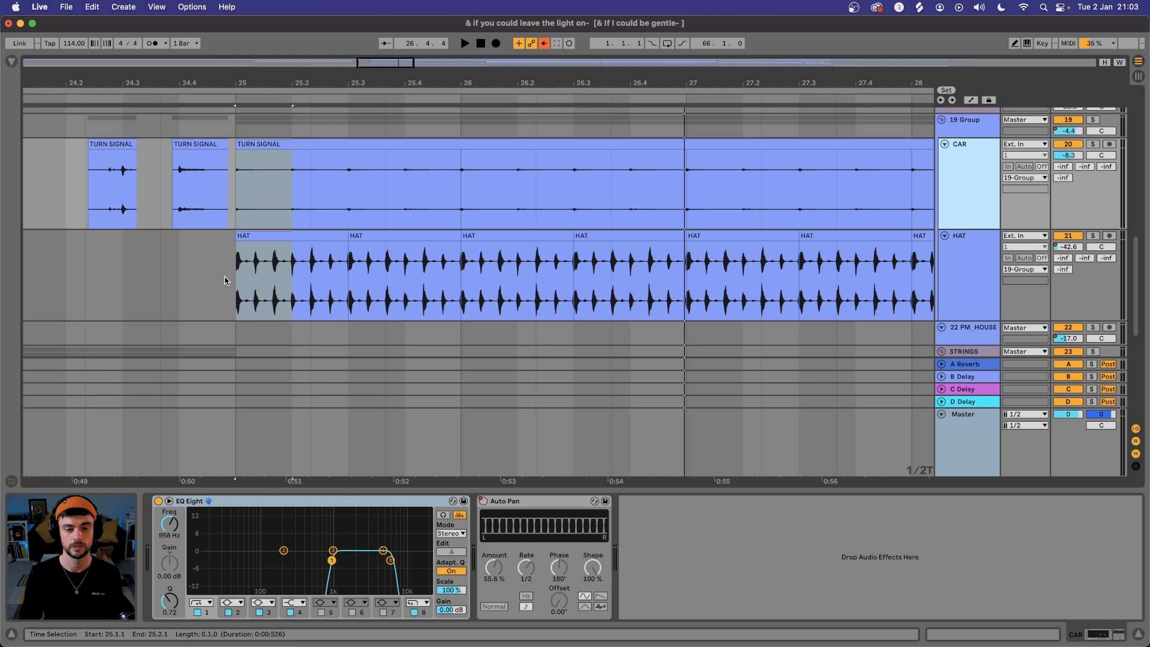
Step: Select the first two beats of bar 25 across the CAR and HAT tracks, and play both from bar 25
{"action": "left_click_drag", "start_coordinate": [234, 279], "coordinate": [358, 200]}
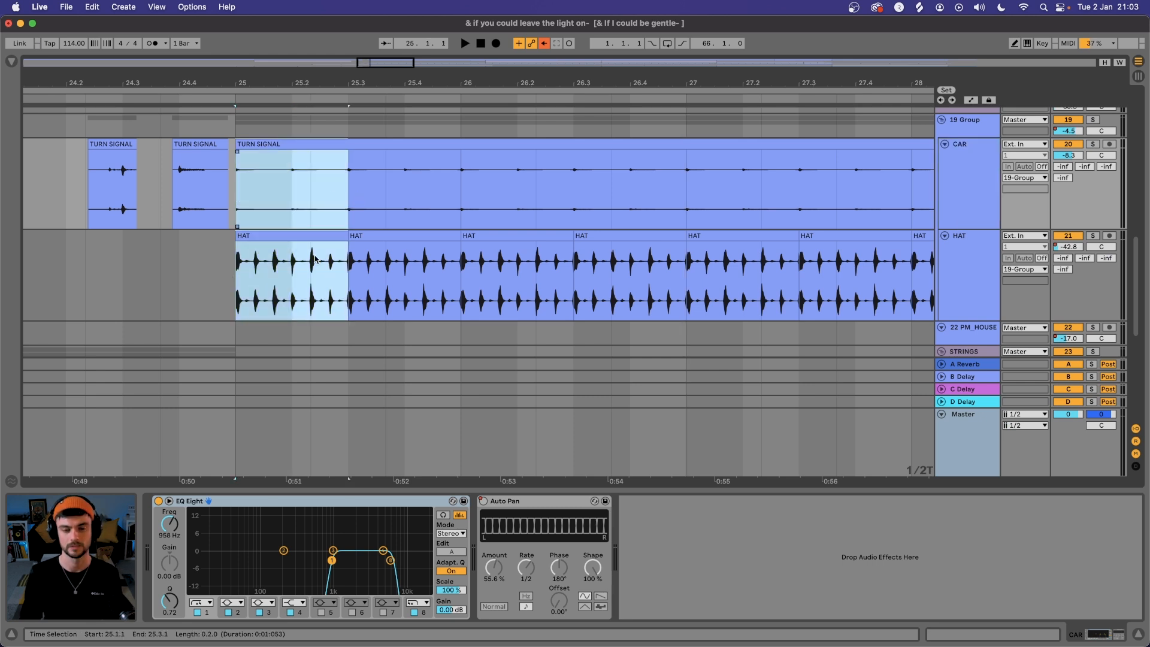
{"action": "left_click", "coordinate": [272, 190]}
{"action": "key", "text": "space"}
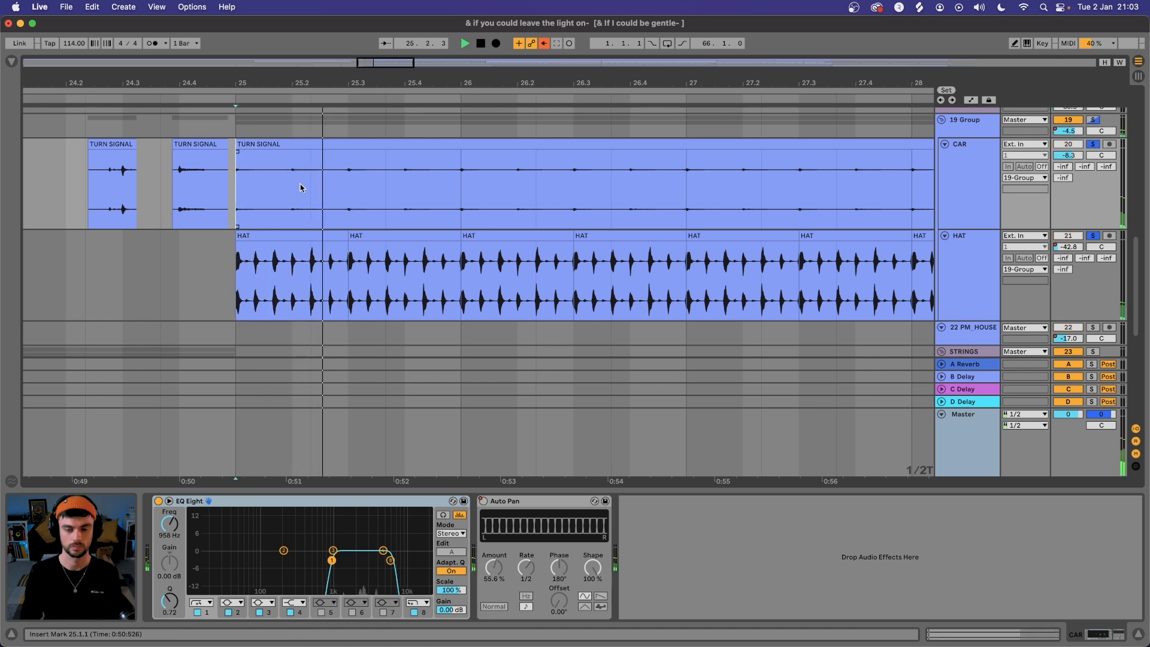